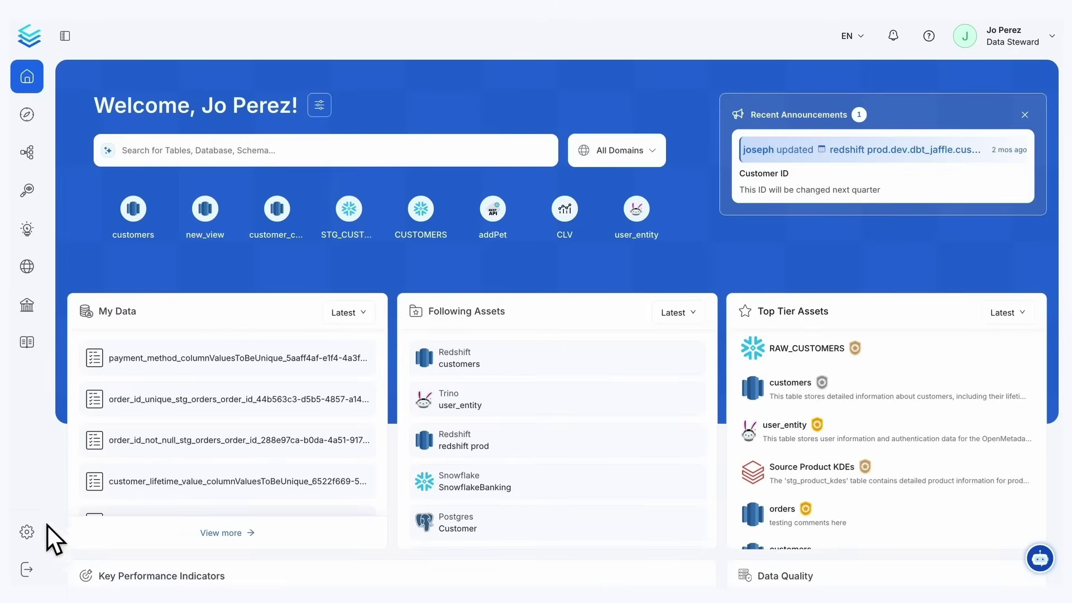
# Go to Settings > Applications to see installed apps, including the Collate AI agents
pyautogui.click(27, 532)
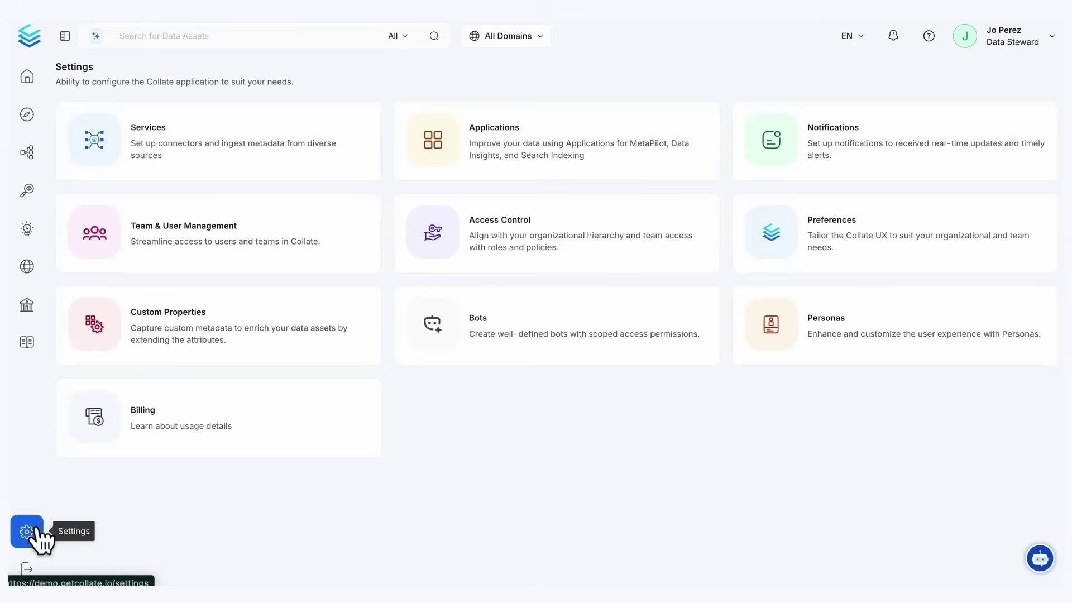
pyautogui.click(534, 178)
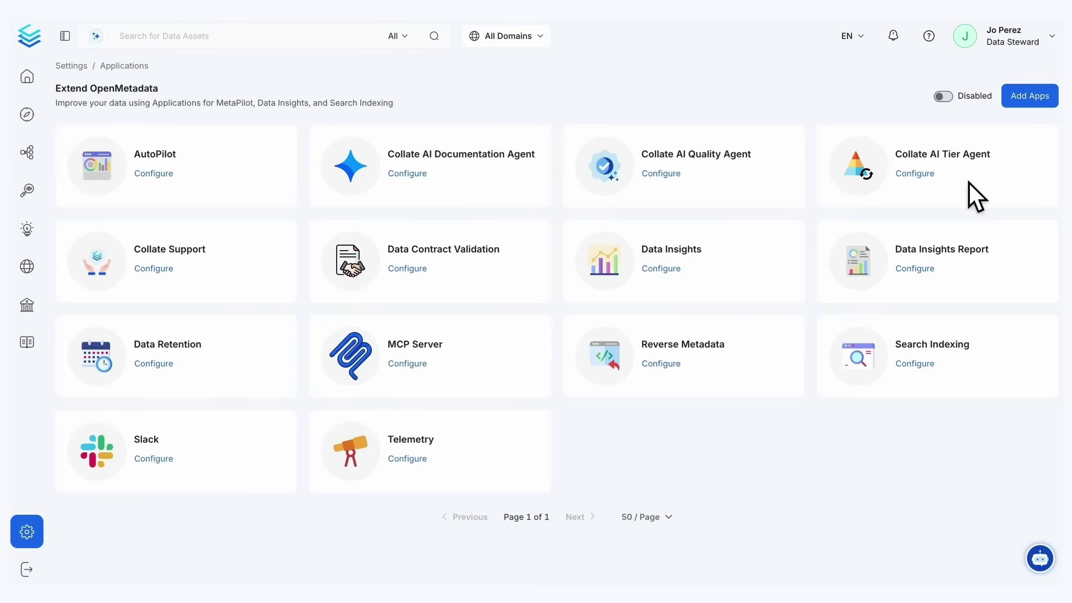
# Open the redshift prod database service and scroll to its Collate AI-generated metadata counts
pyautogui.click(22, 536)
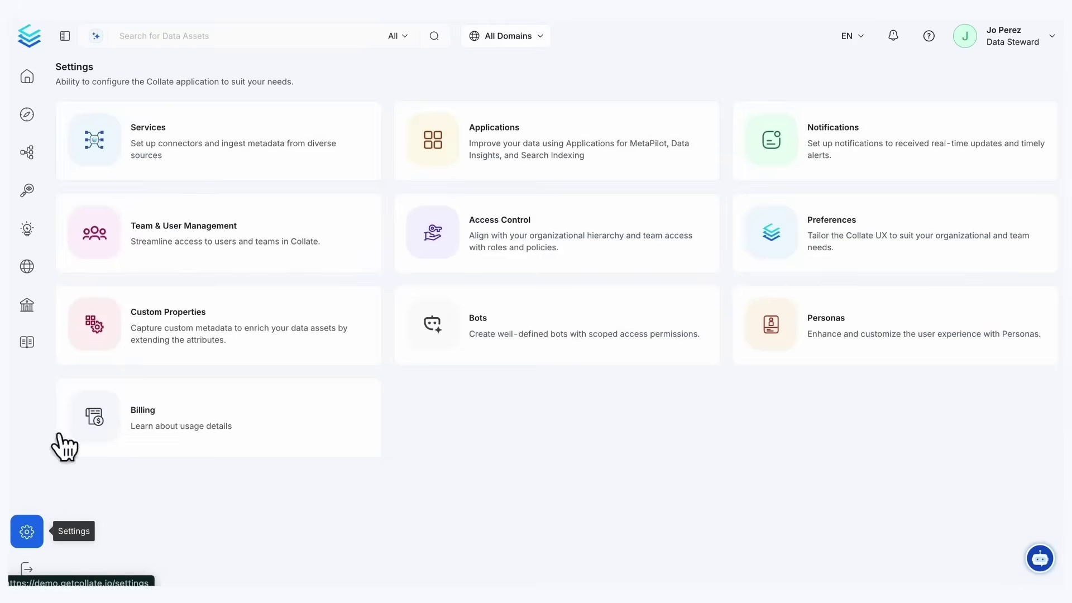
pyautogui.click(238, 165)
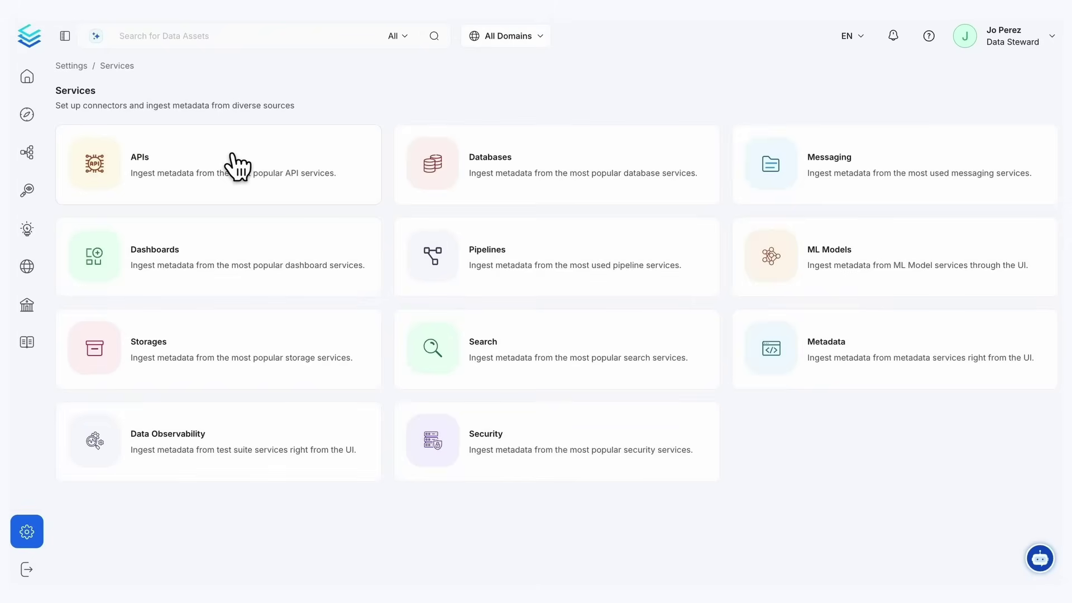
pyautogui.click(467, 192)
pyautogui.scroll(-3, 467, 190)
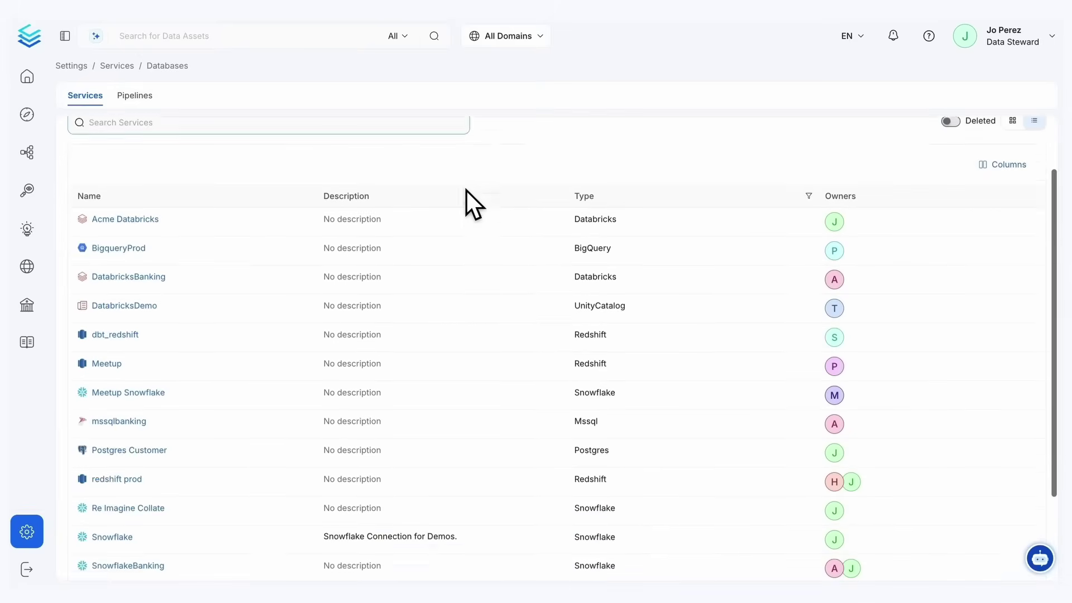
pyautogui.click(132, 420)
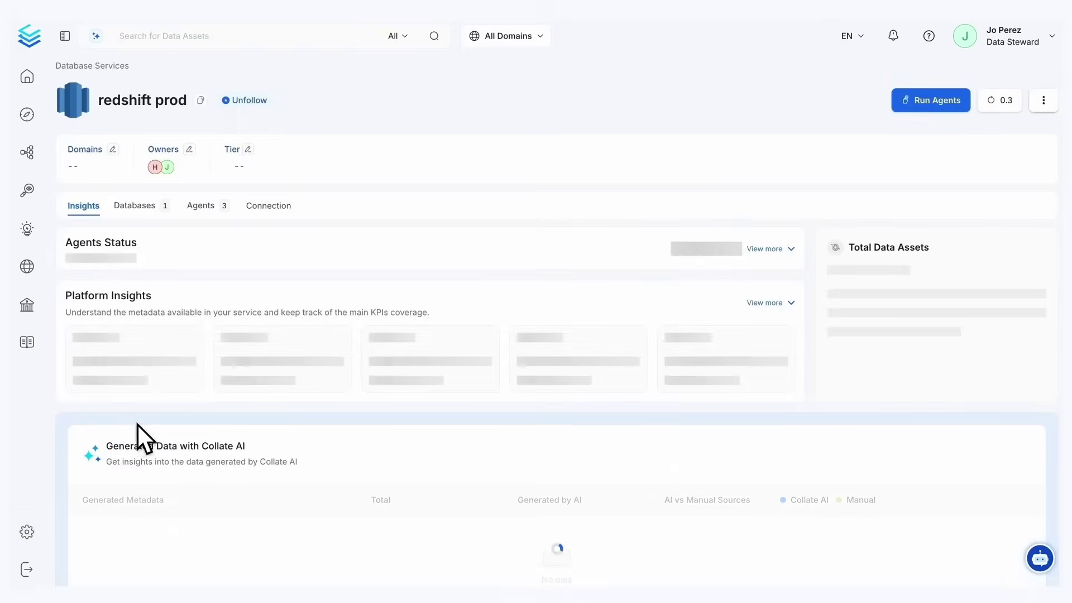
pyautogui.scroll(-3, 542, 301)
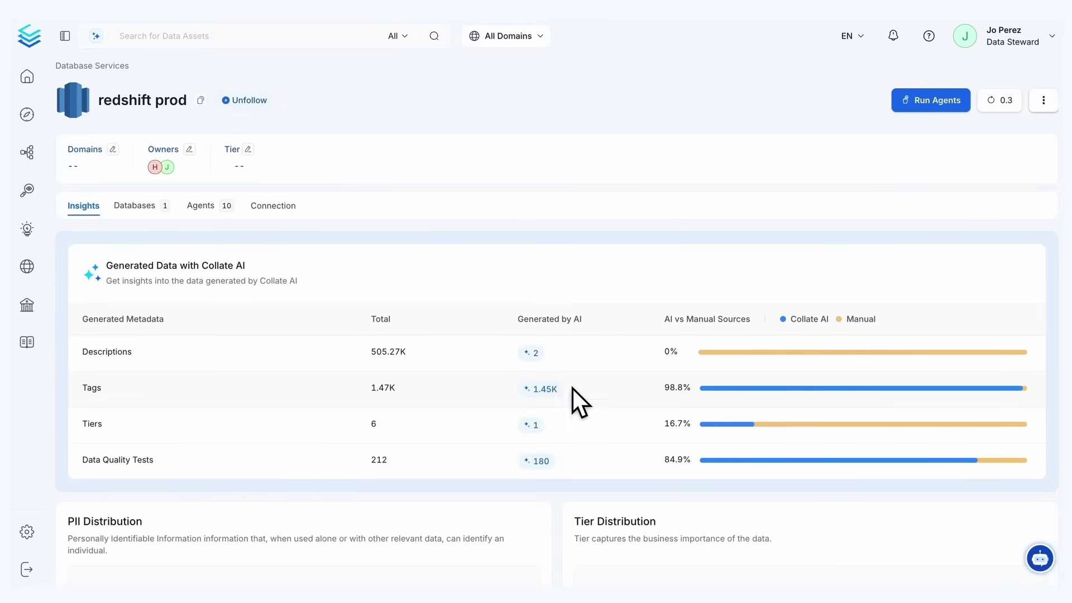
pyautogui.click(220, 204)
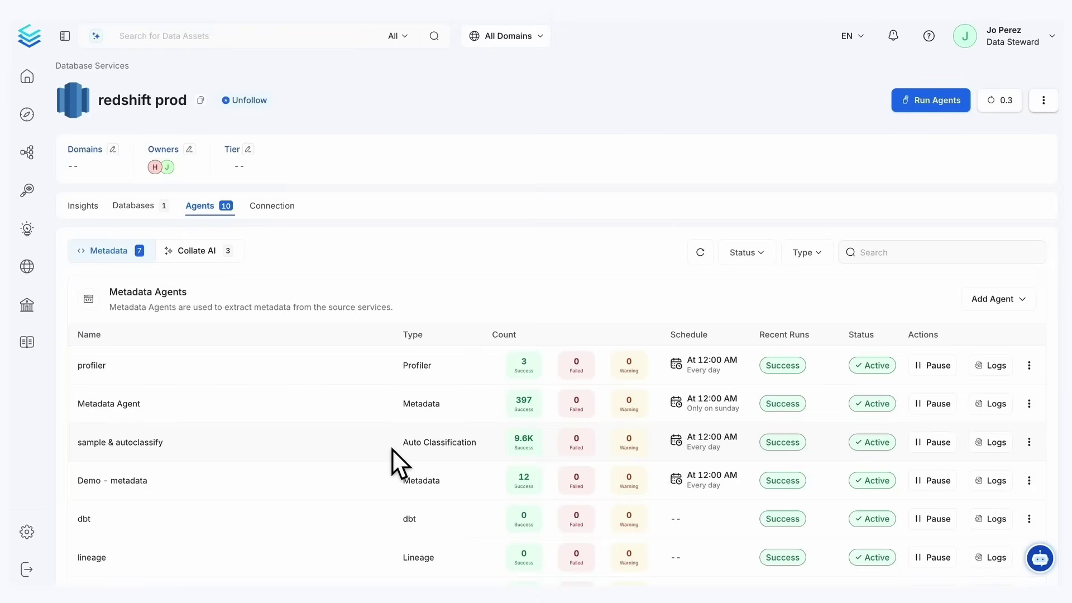
pyautogui.click(205, 252)
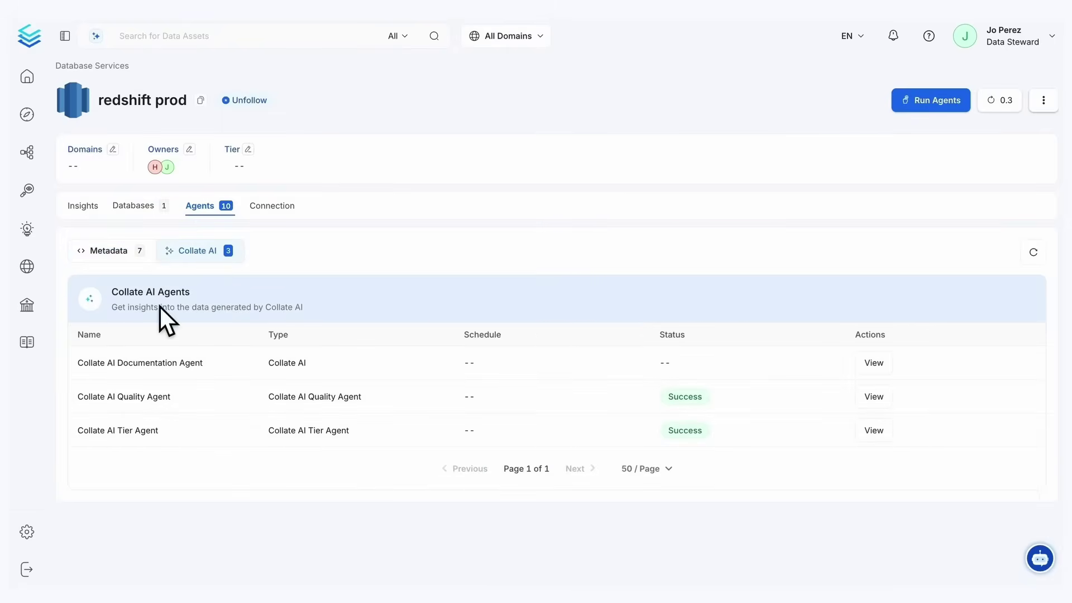
pyautogui.click(119, 254)
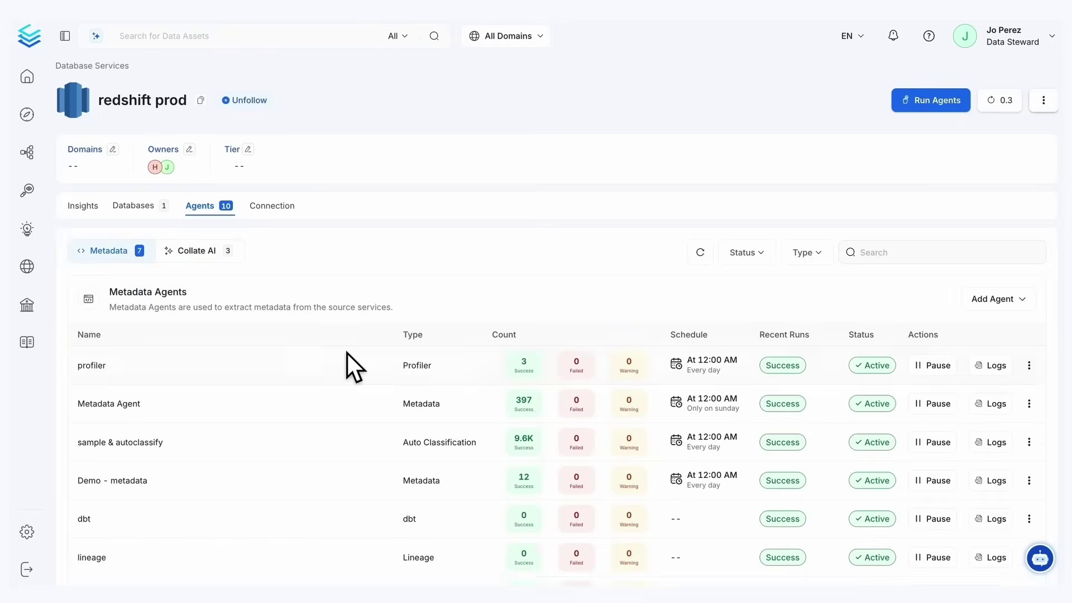
pyautogui.click(84, 207)
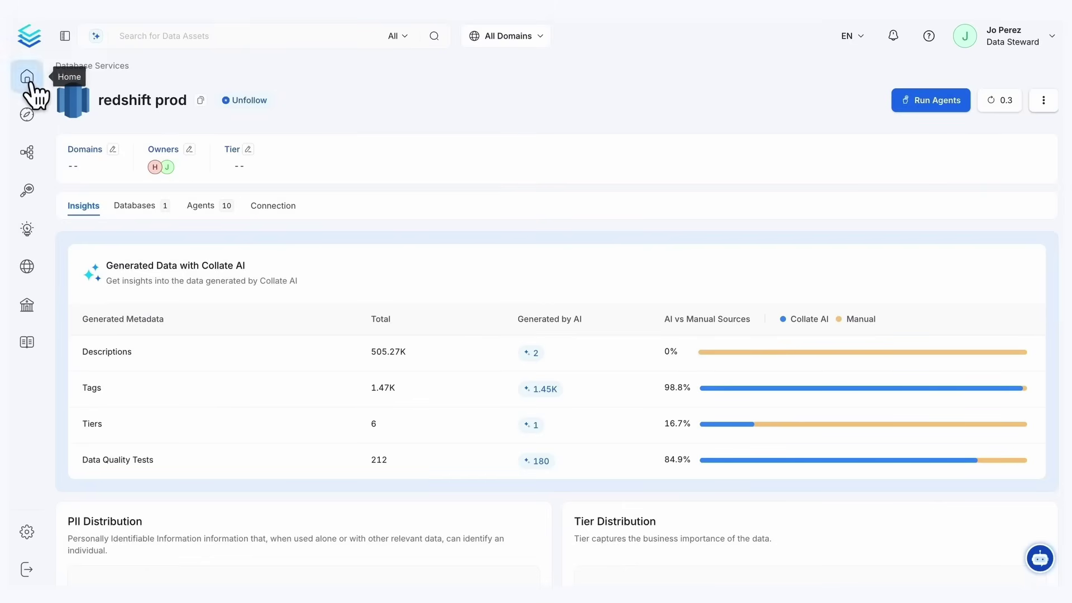
# Open the redshift prod customers table from Explore and review its description, tier, tags and schema
pyautogui.click(33, 118)
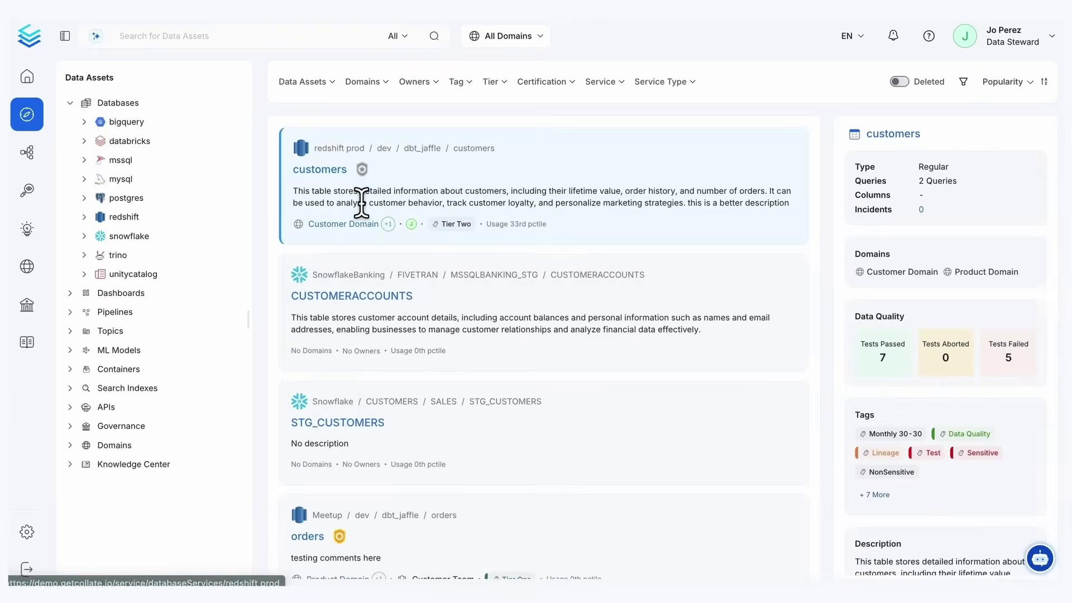
pyautogui.click(331, 174)
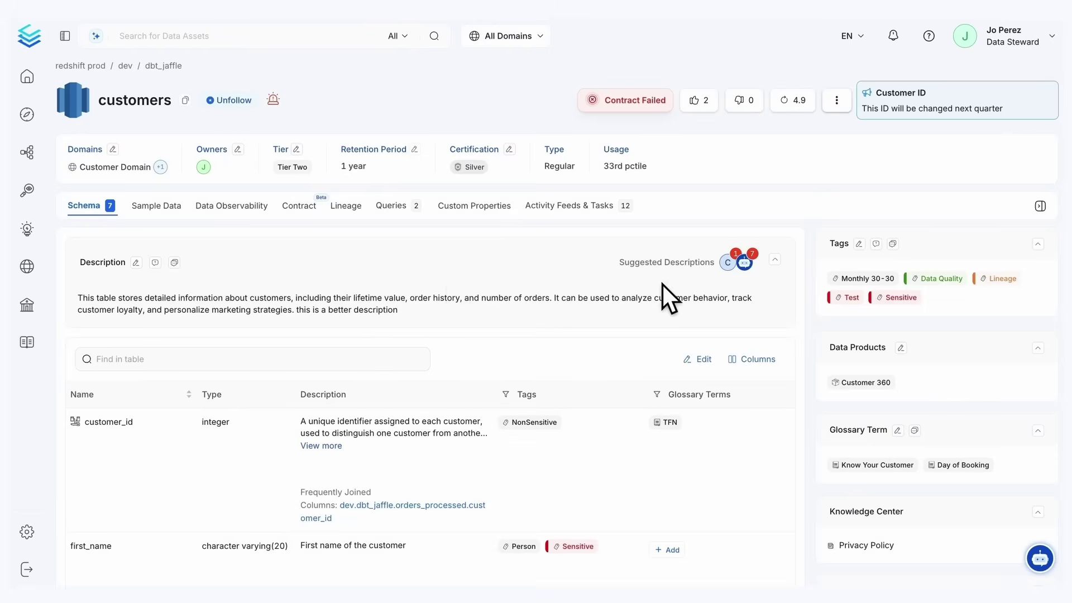
pyautogui.moveTo(746, 264)
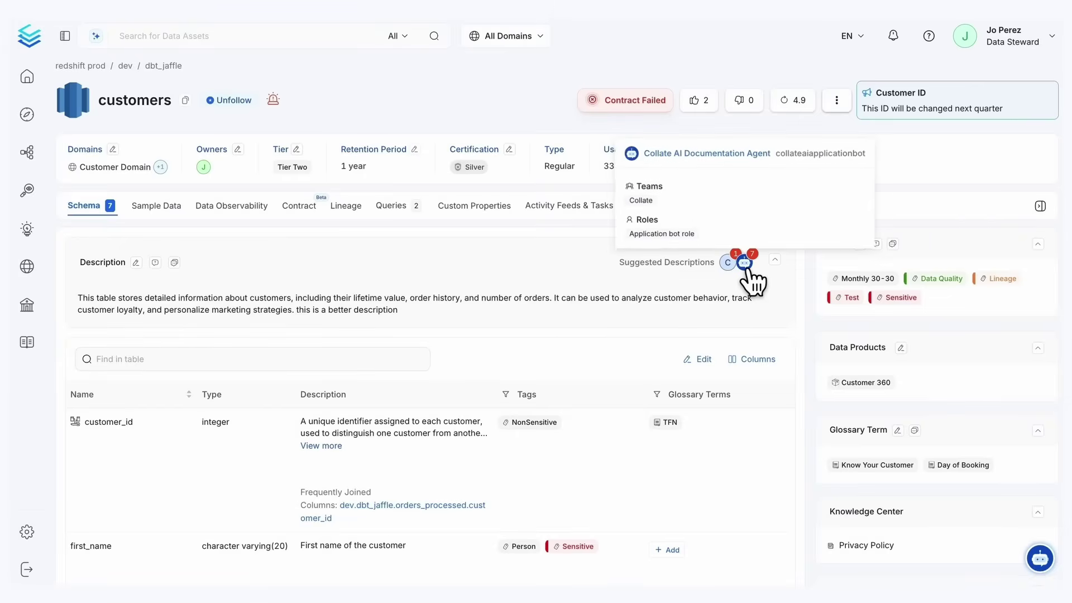
pyautogui.scroll(-4, 602, 344)
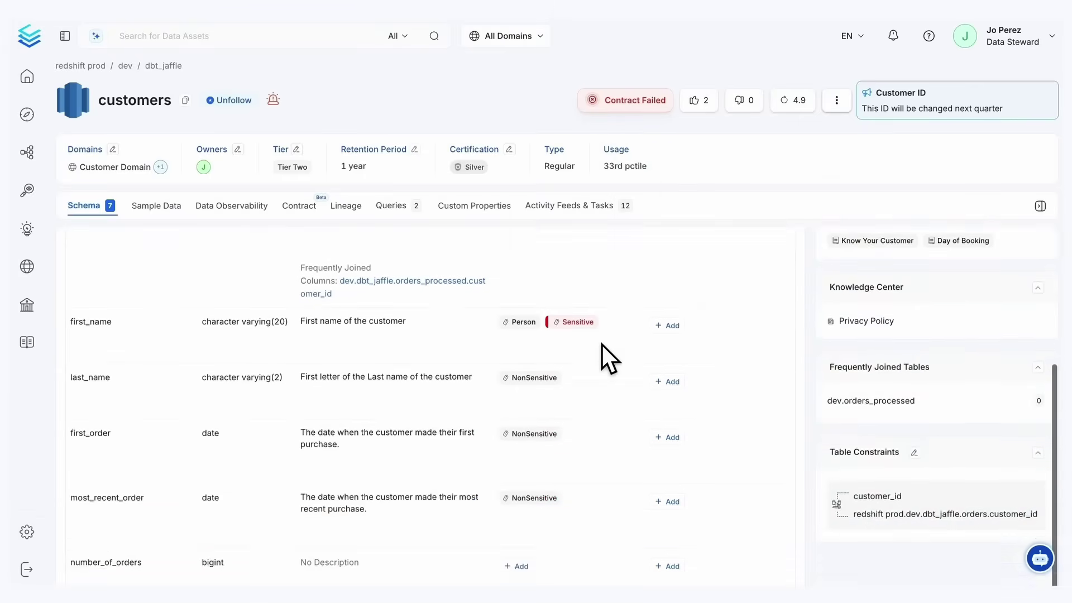
pyautogui.scroll(-2, 602, 344)
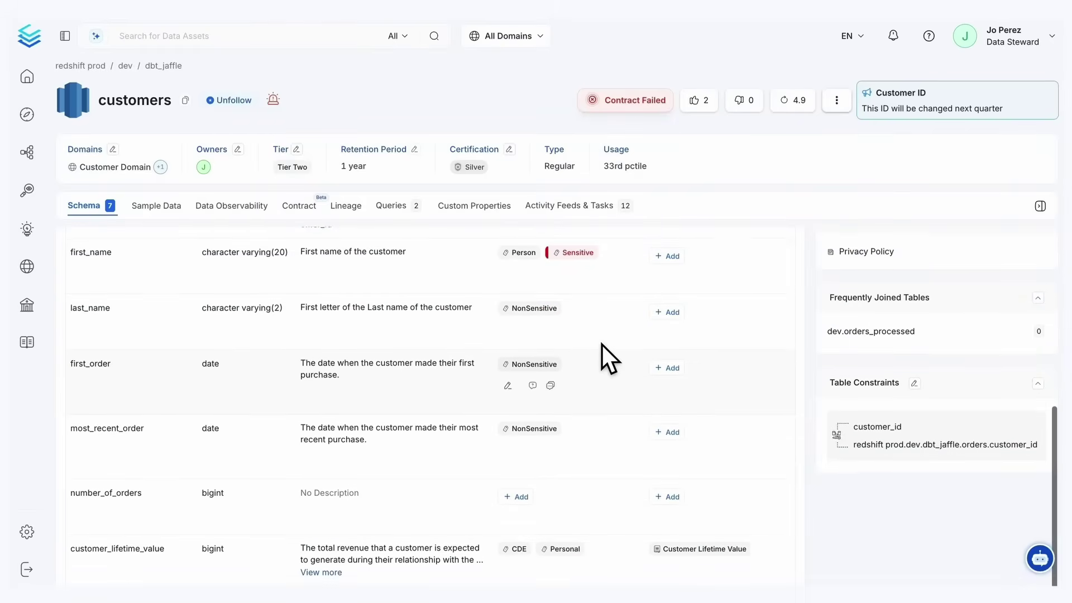
pyautogui.scroll(5, 602, 344)
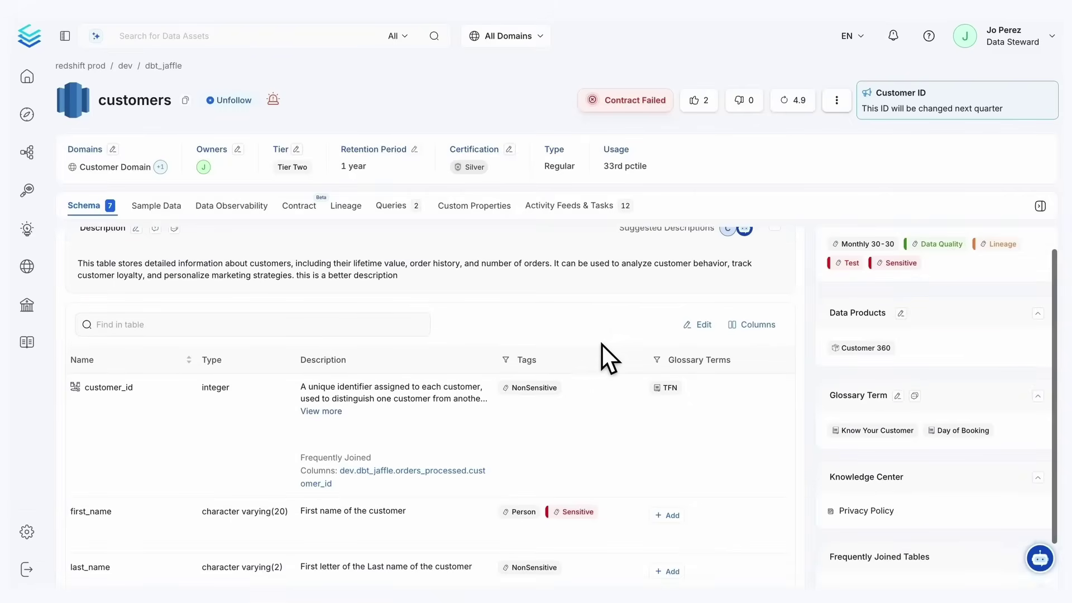
pyautogui.scroll(1, 602, 343)
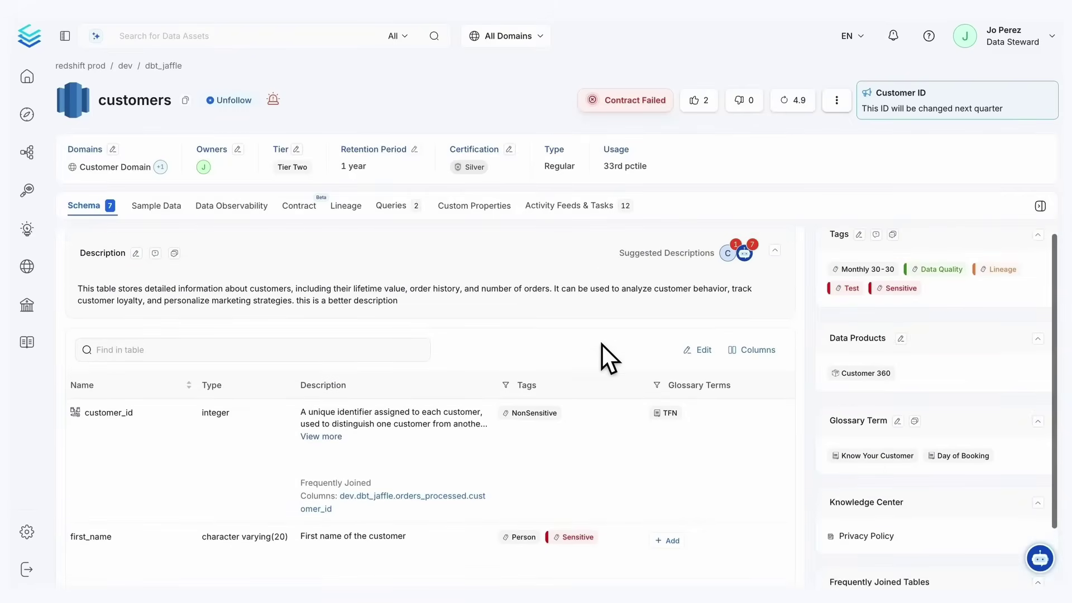
# Show Collate AI's suggested column descriptions and expand the number_of_orders and most_recent_order suggestions
pyautogui.click(745, 255)
pyautogui.scroll(-6, 548, 409)
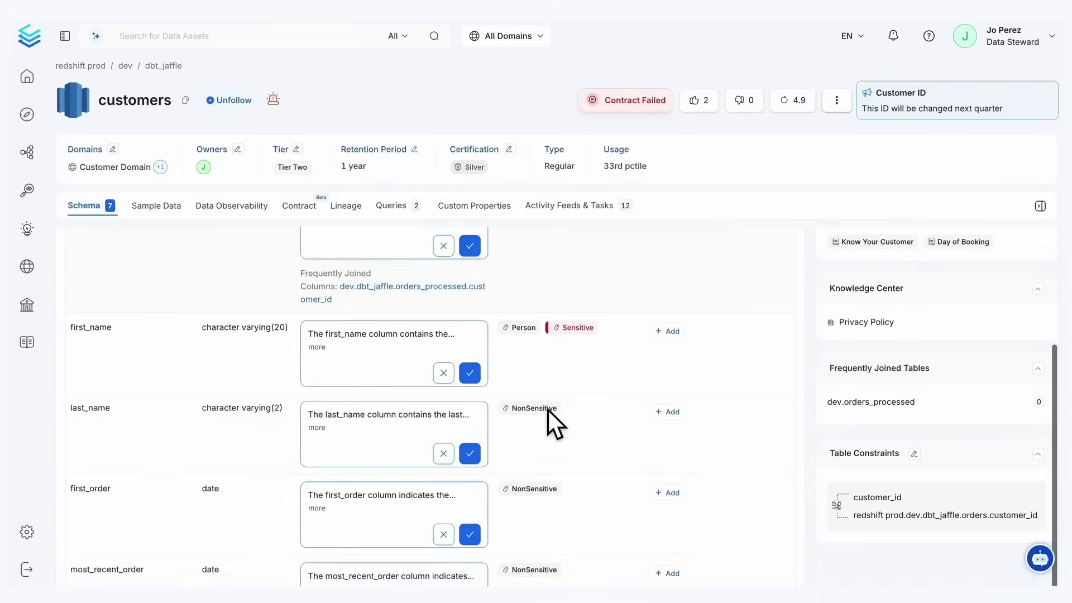
pyautogui.scroll(-2, 543, 408)
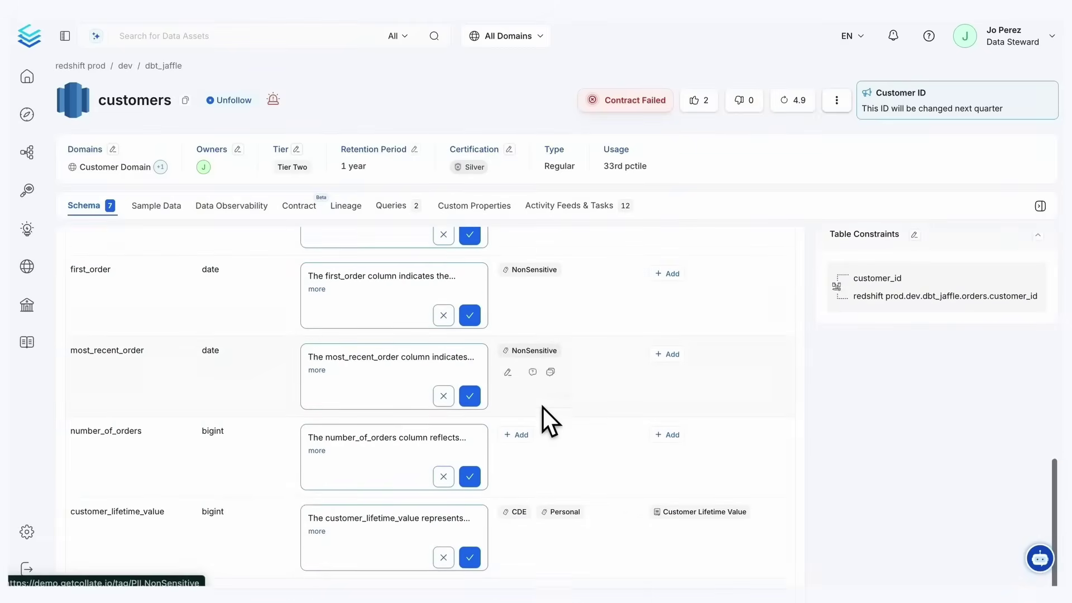
pyautogui.click(316, 442)
pyautogui.click(321, 361)
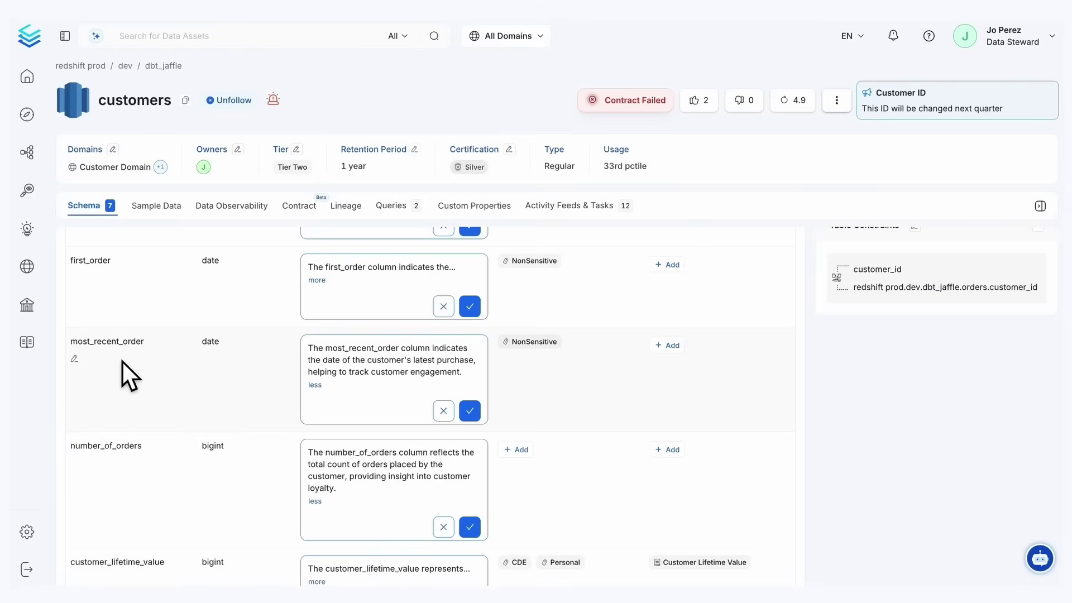
# Highlight 'date' and the customer-engagement phrase in the suggested descriptions
pyautogui.doubleClick(331, 360)
pyautogui.moveTo(309, 372); pyautogui.dragTo(478, 378)
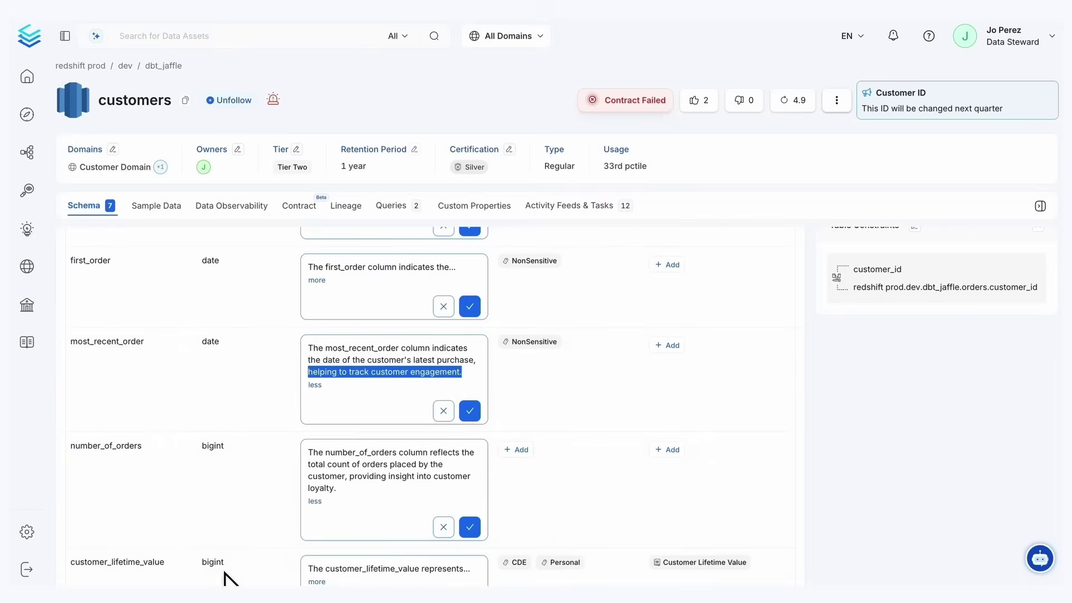
pyautogui.scroll(-1, 159, 523)
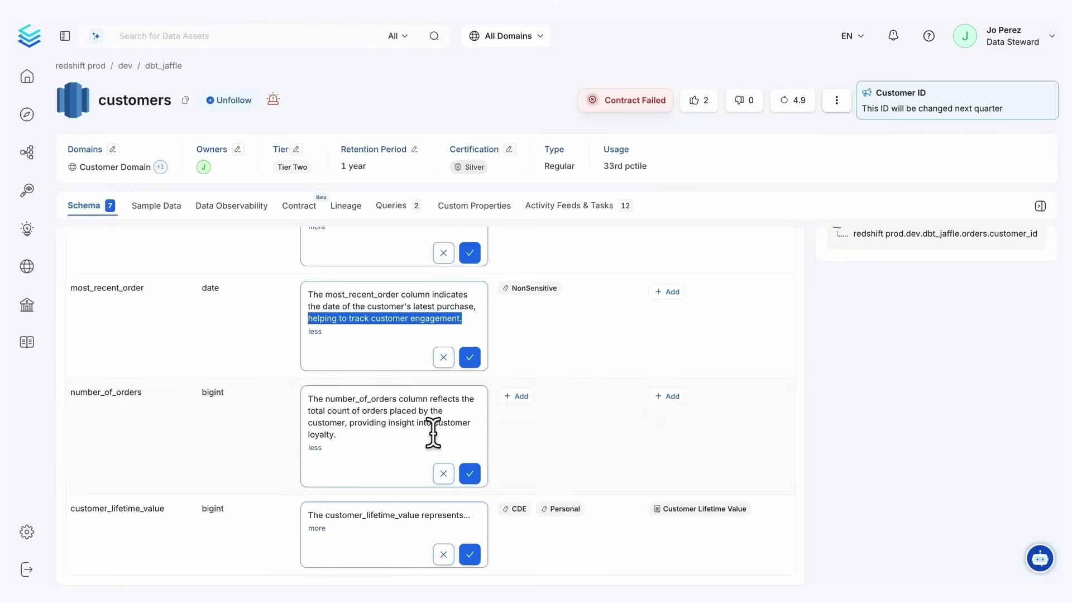
pyautogui.scroll(3, 431, 432)
pyautogui.scroll(1, 431, 433)
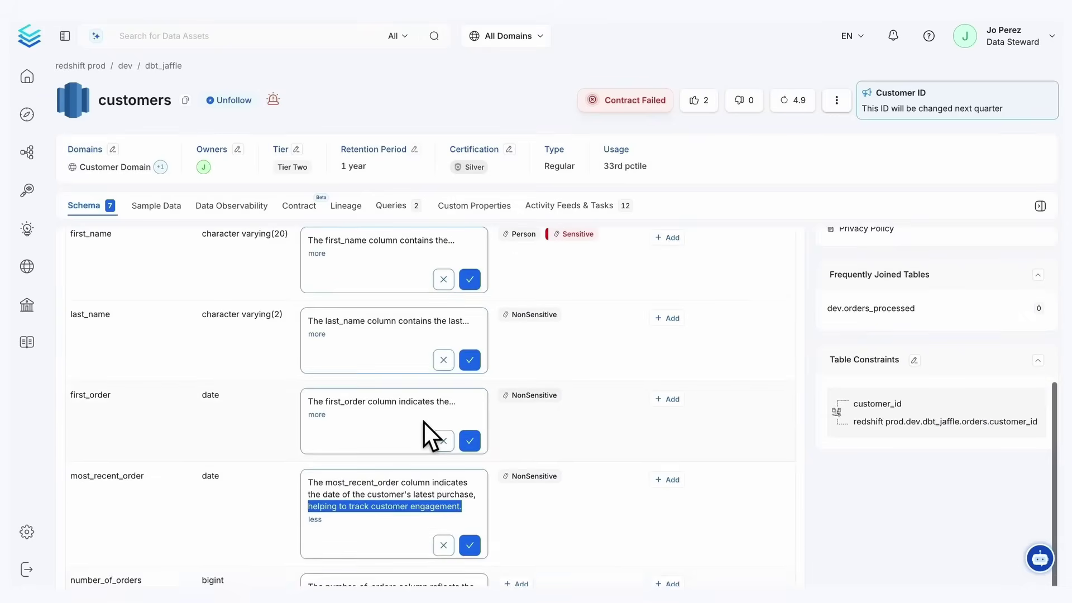
# Expand the full first_order suggested description, then return to the top of the schema
pyautogui.click(317, 455)
pyautogui.scroll(-2, 322, 455)
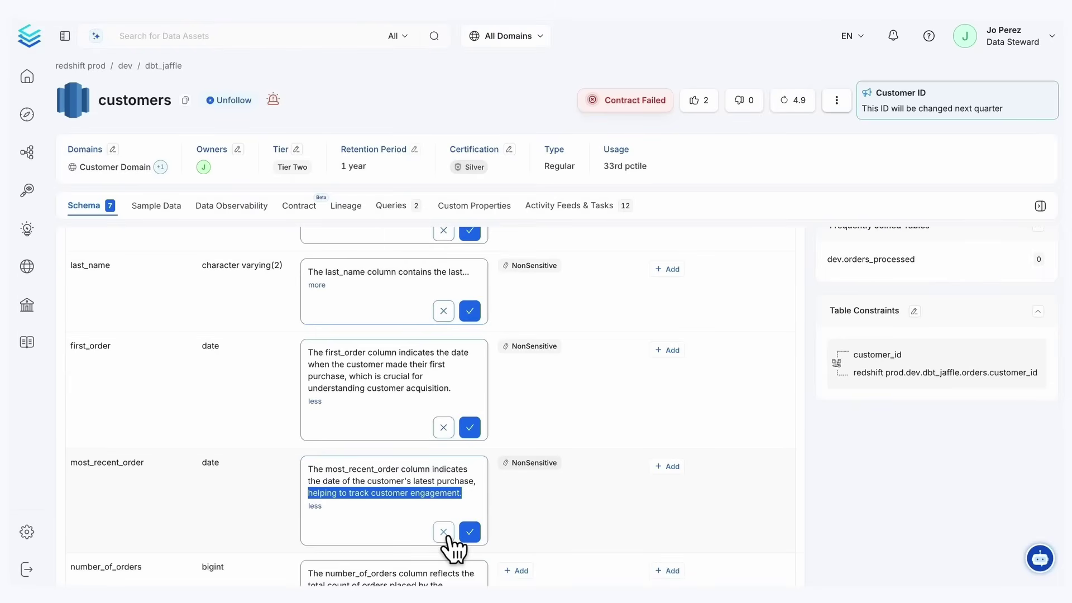
pyautogui.scroll(10, 449, 539)
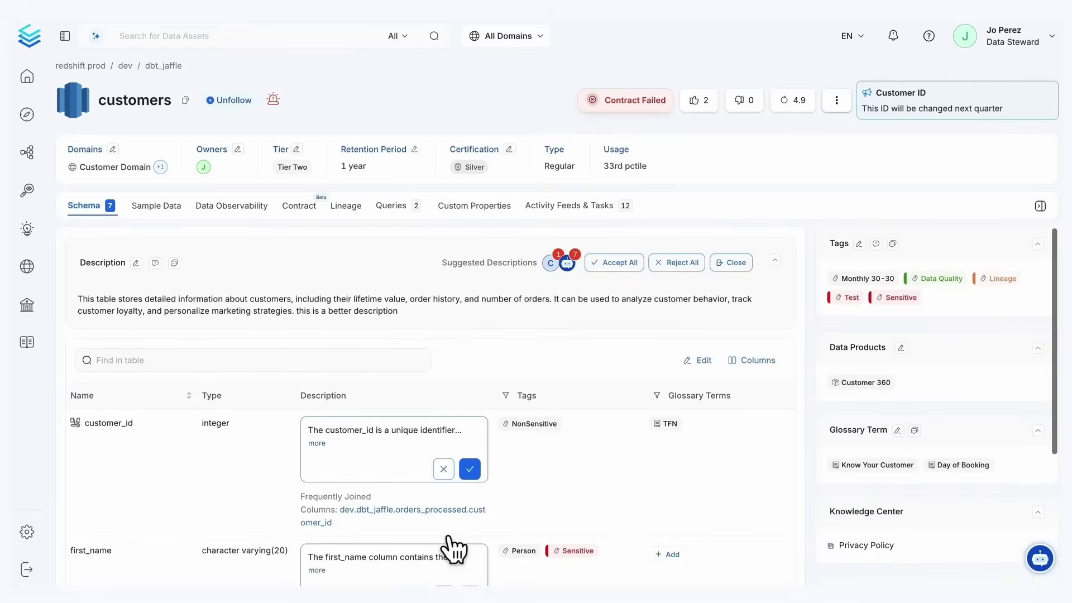
# Close the description suggestions and show the Collate AI Tier Agent's Tier One proposal
pyautogui.click(731, 262)
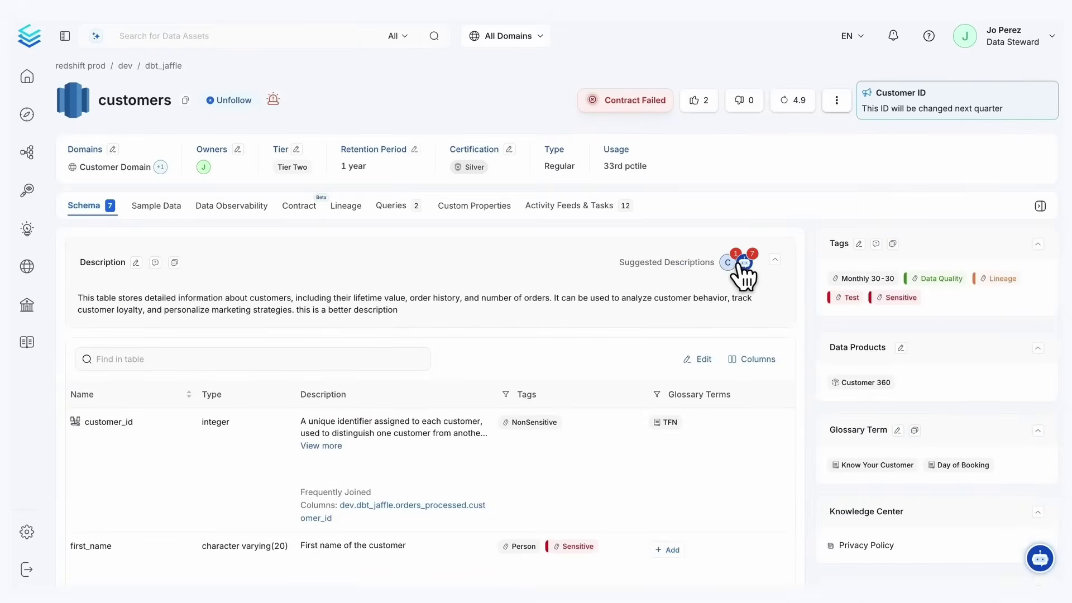
pyautogui.moveTo(728, 263)
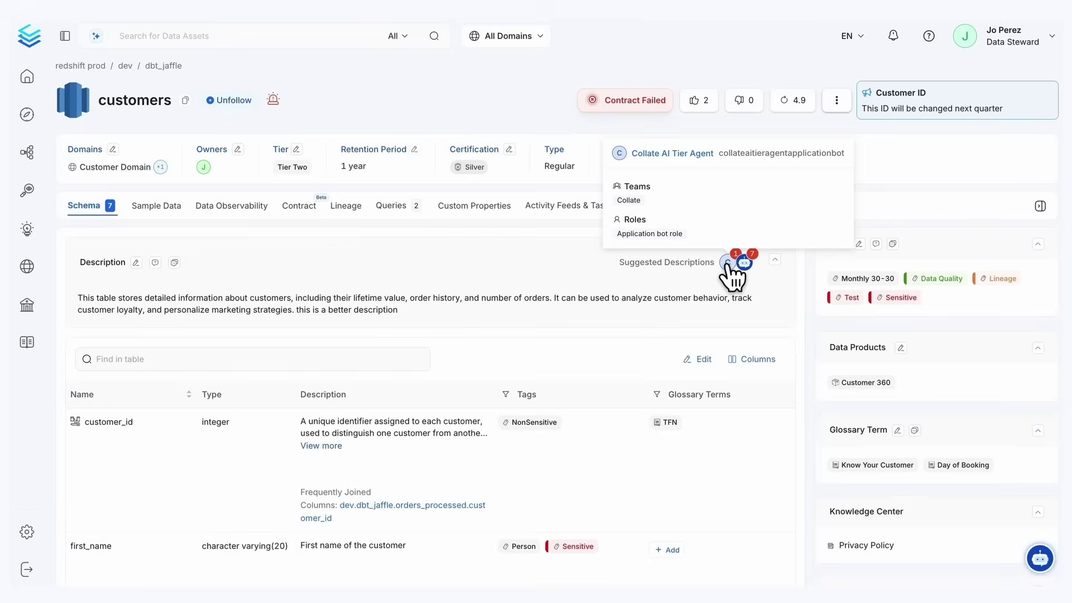
pyautogui.click(728, 264)
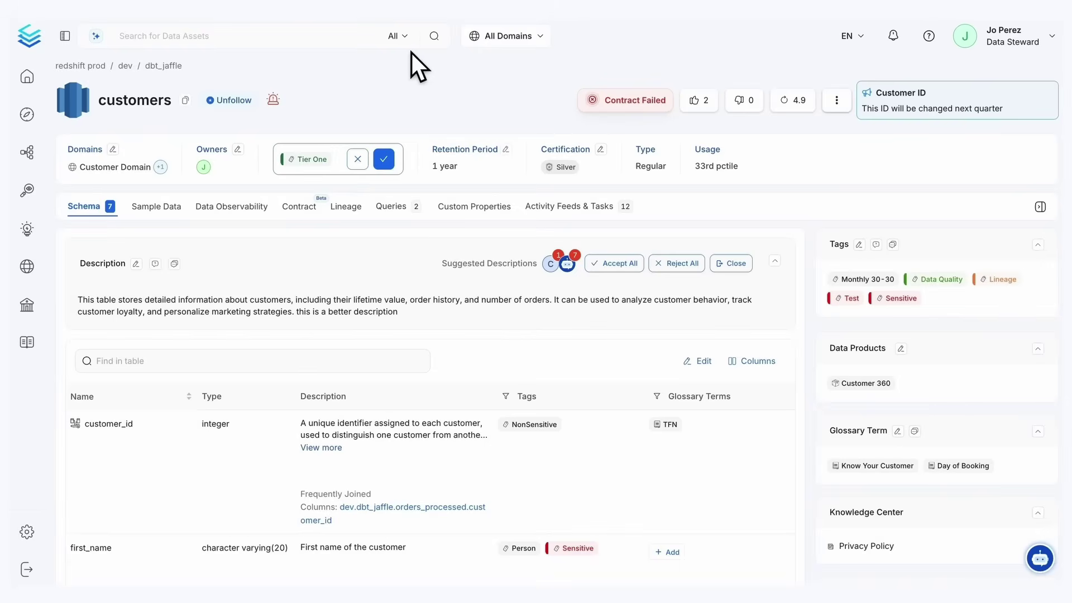
# Dismiss the Tier One suggestion without accepting it and inspect the table's tags
pyautogui.click(735, 263)
pyautogui.scroll(-5, 735, 274)
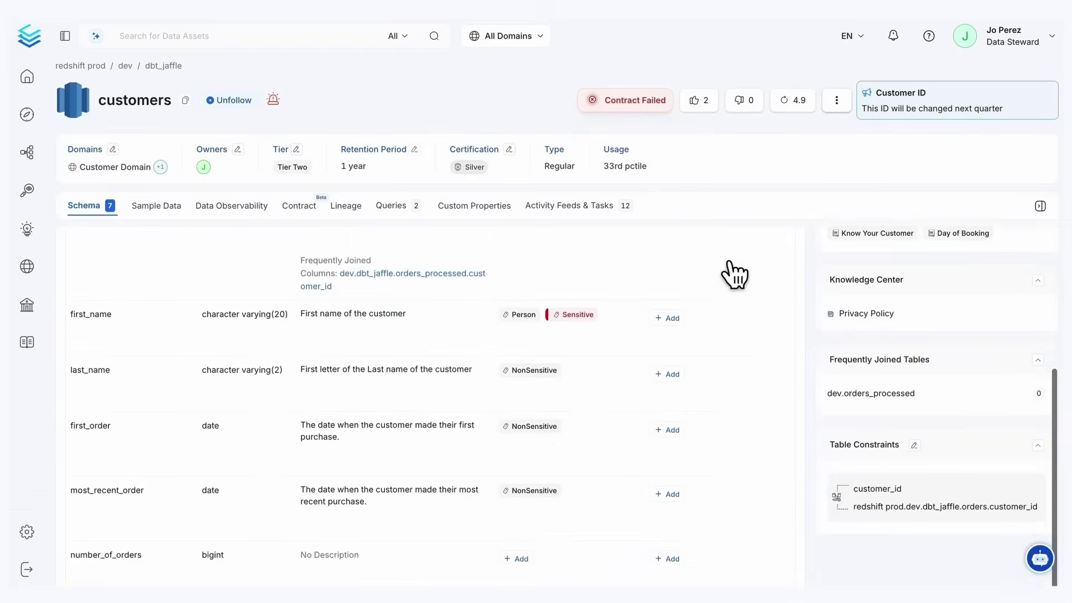
pyautogui.scroll(1, 734, 274)
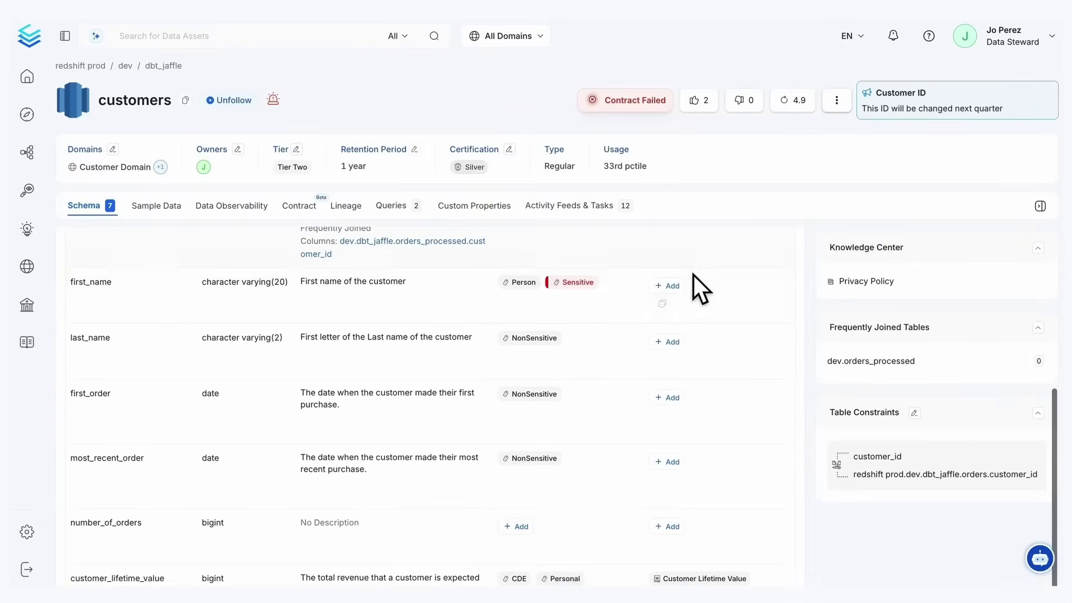
pyautogui.moveTo(567, 288)
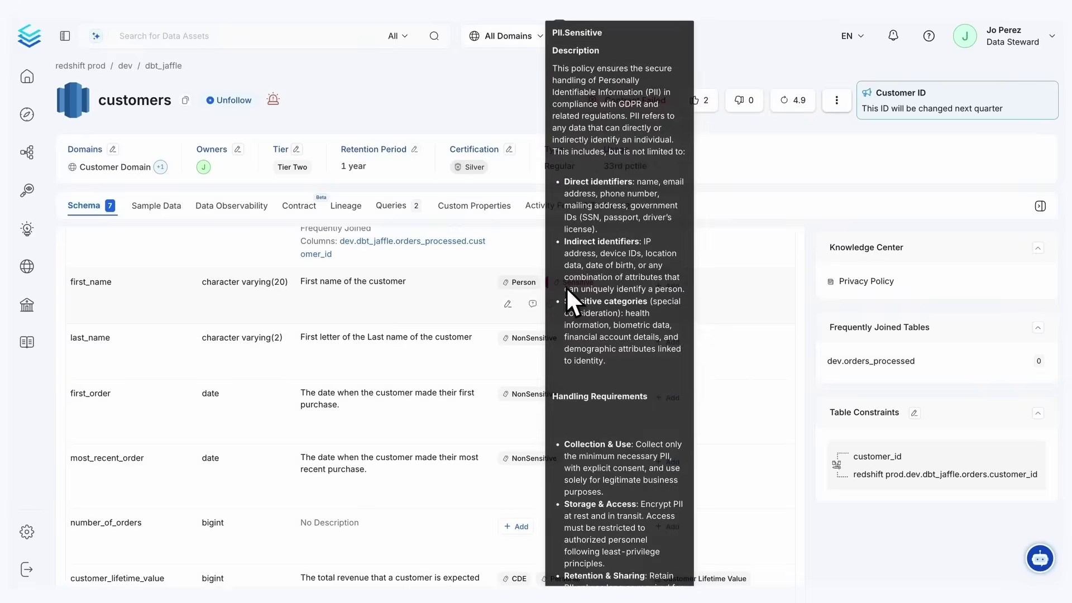
pyautogui.moveTo(527, 288)
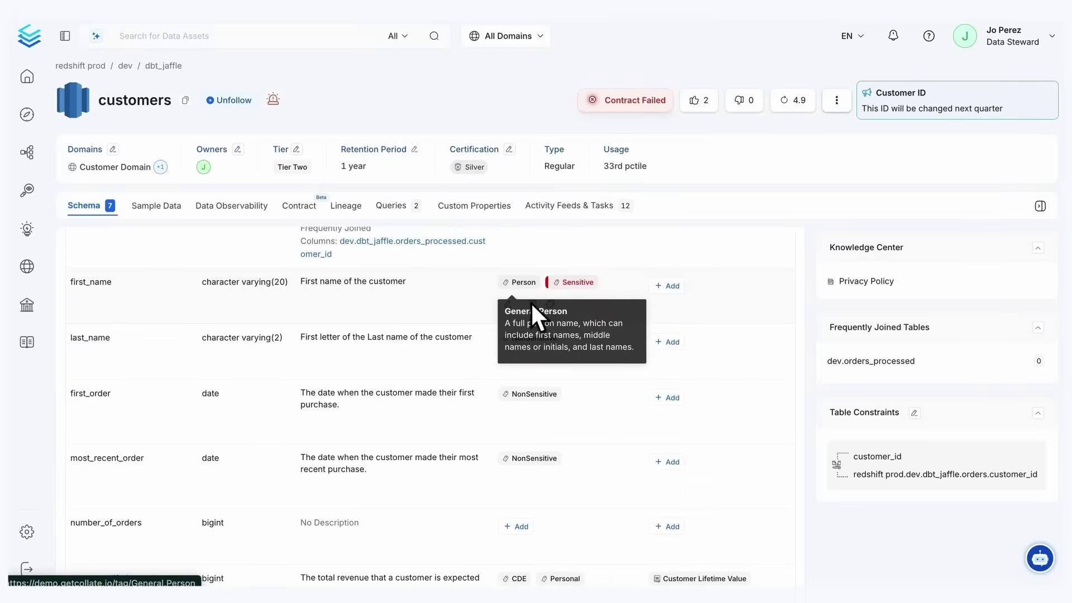
pyautogui.moveTo(539, 395)
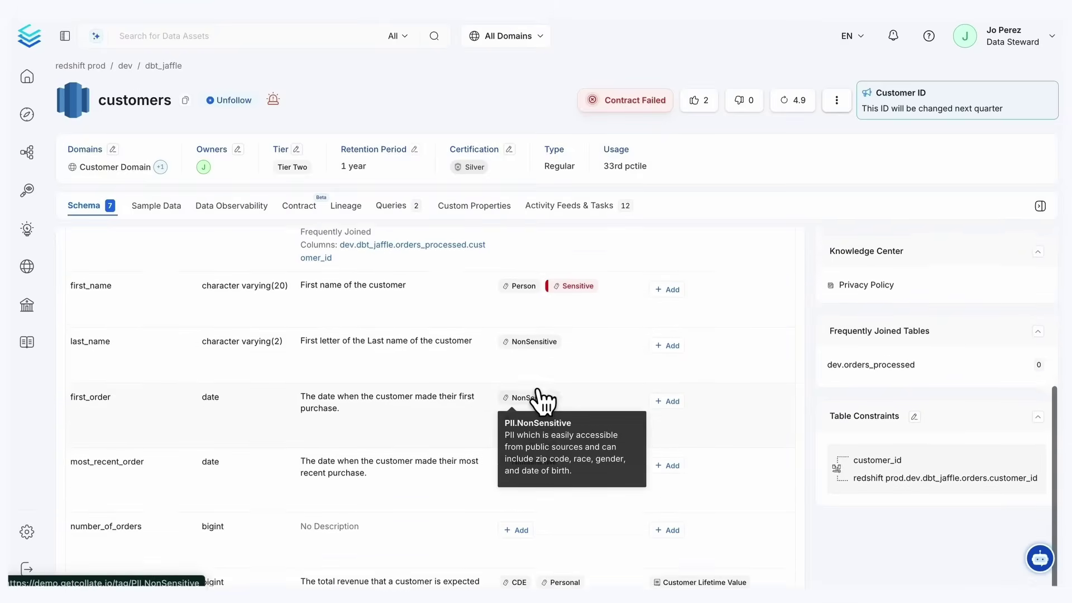
pyautogui.scroll(-1, 535, 399)
pyautogui.scroll(3, 538, 391)
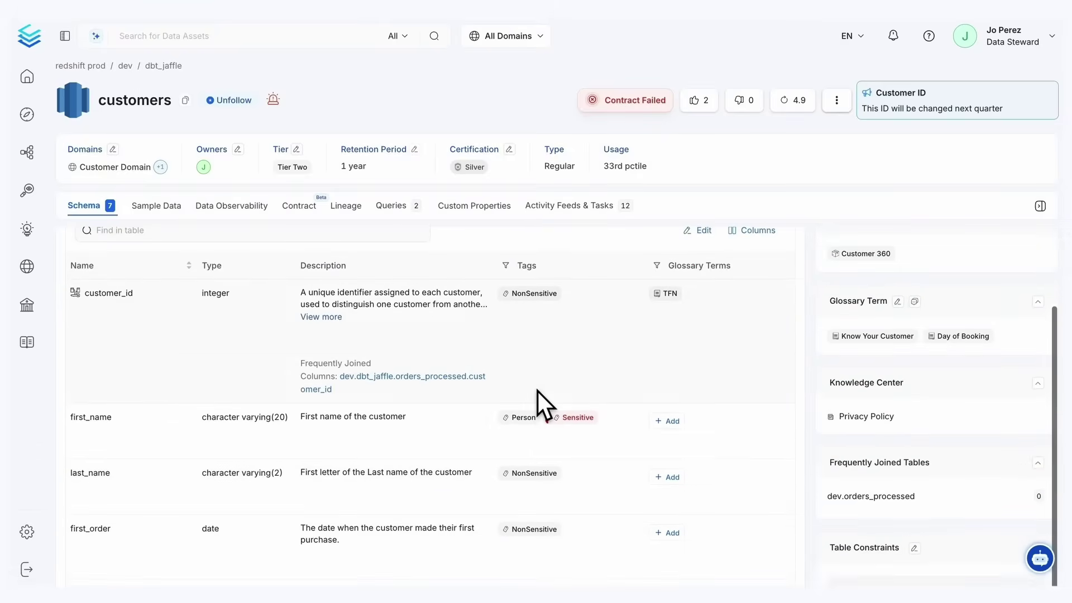
# View the table's v4.7 in version history, then return to current version 4.9
pyautogui.click(791, 101)
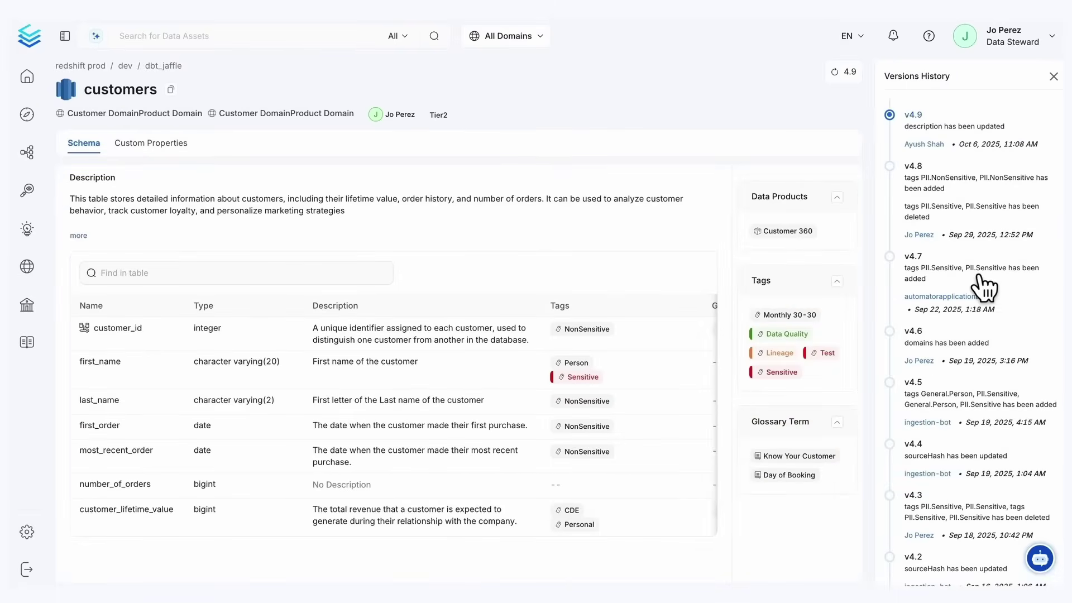
pyautogui.click(1022, 281)
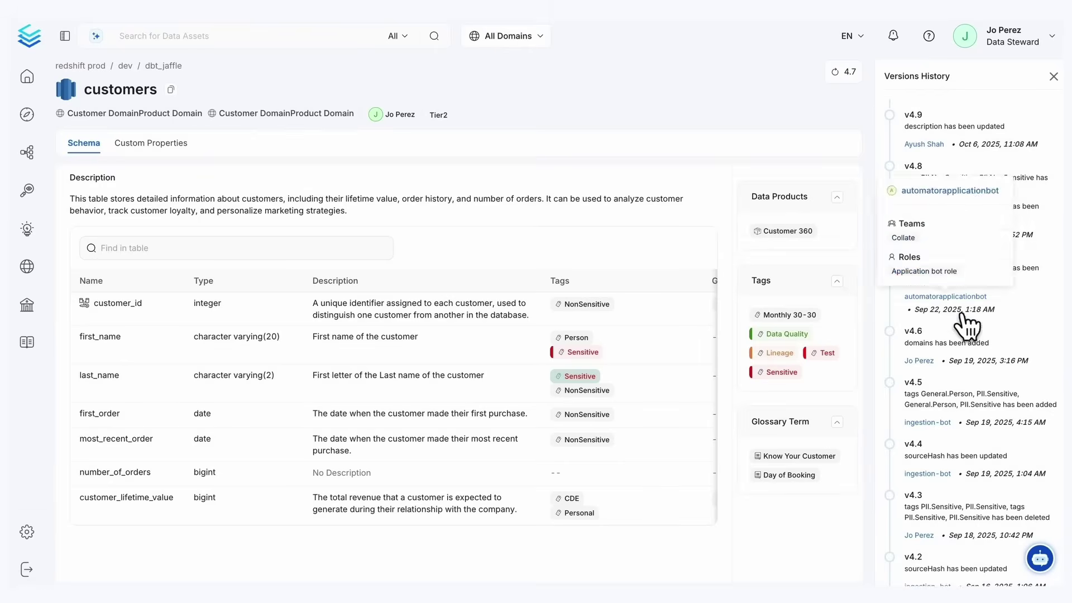
pyautogui.click(1052, 77)
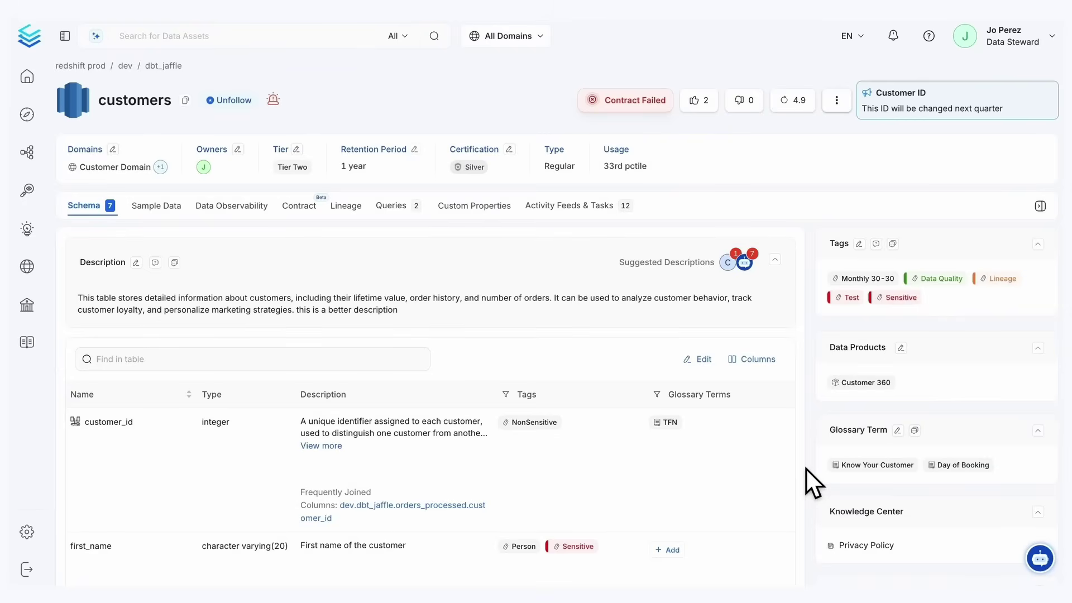
# Scroll down the customers schema to check which columns have descriptions
pyautogui.scroll(-4, 625, 446)
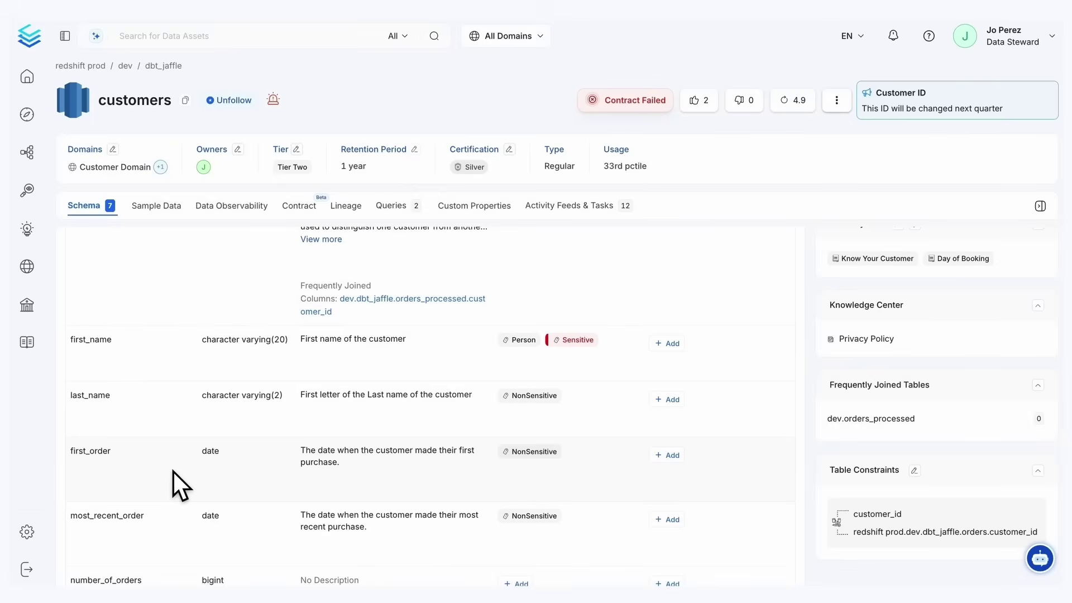
# Review the customers table's Data Quality results: 12 tests, 7 successful, 5 failed
pyautogui.click(231, 206)
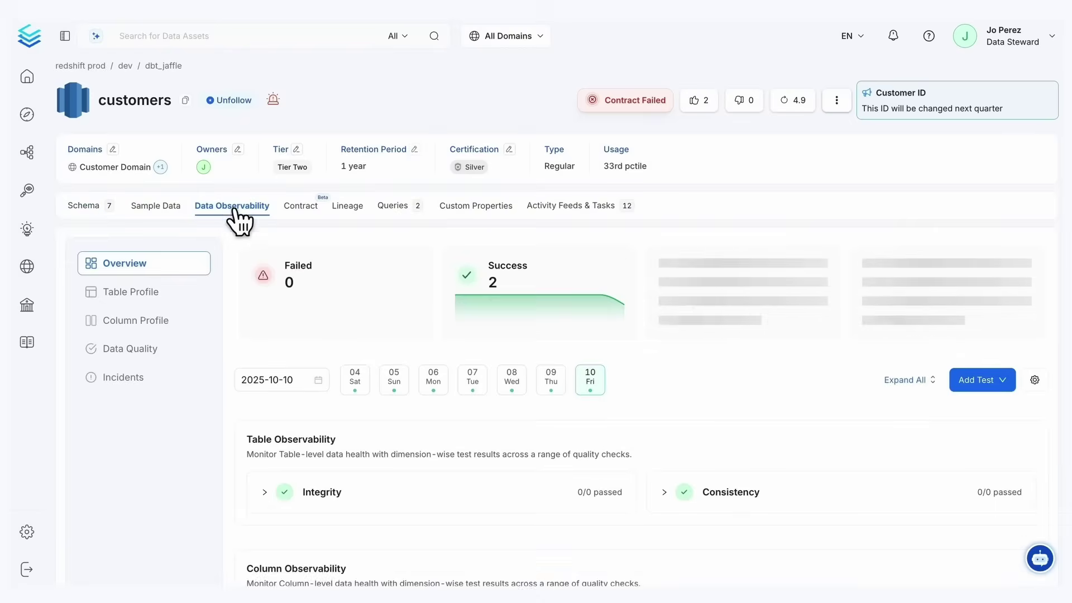
pyautogui.scroll(-1, 416, 386)
pyautogui.click(178, 291)
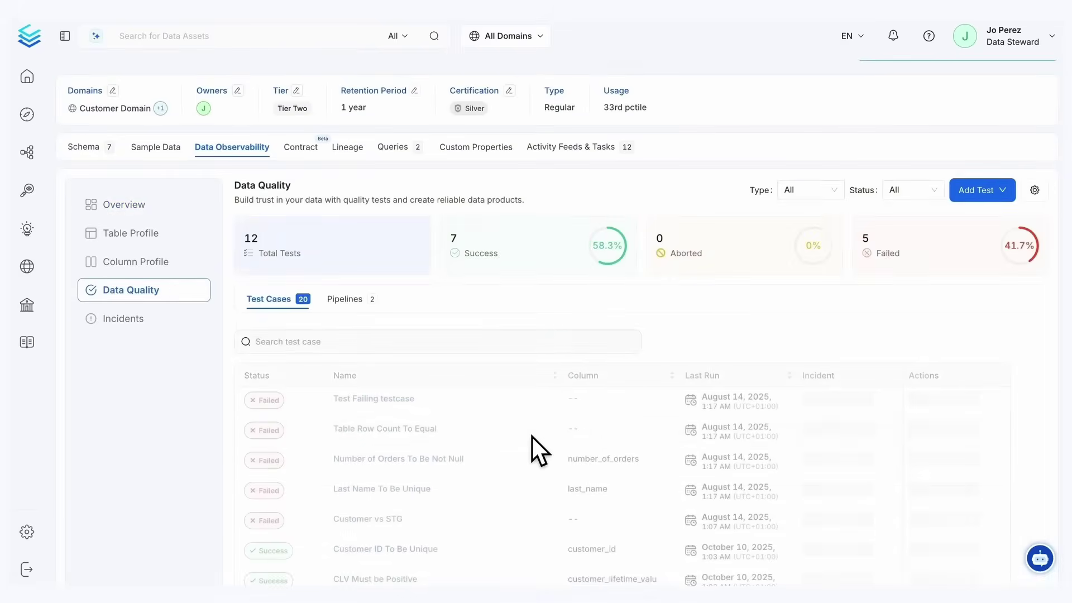
pyautogui.scroll(-5, 533, 441)
pyautogui.scroll(-3, 532, 436)
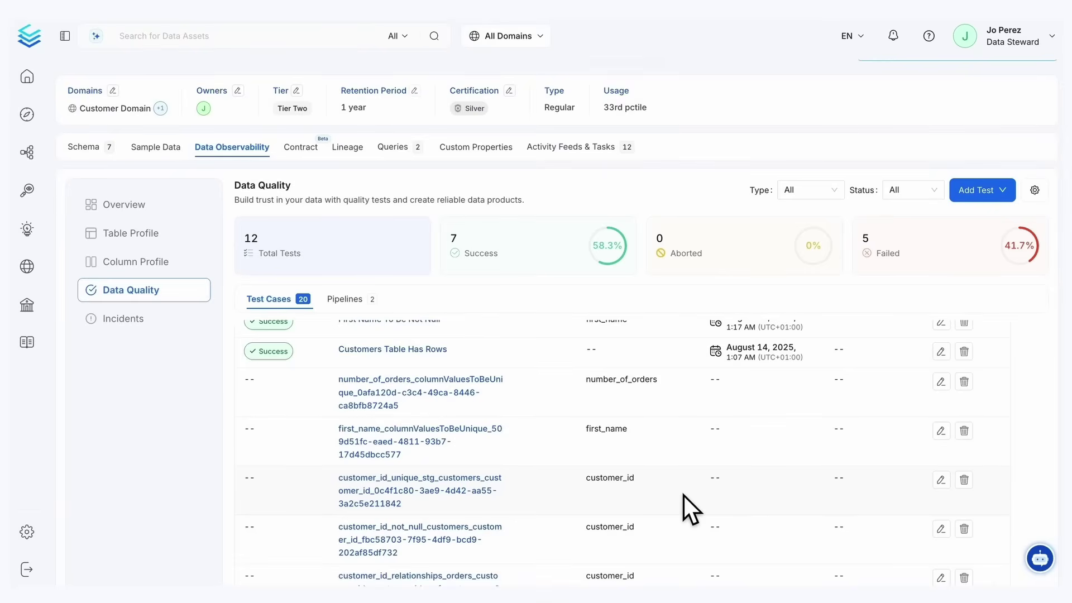
pyautogui.scroll(3, 685, 496)
pyautogui.scroll(1, 669, 320)
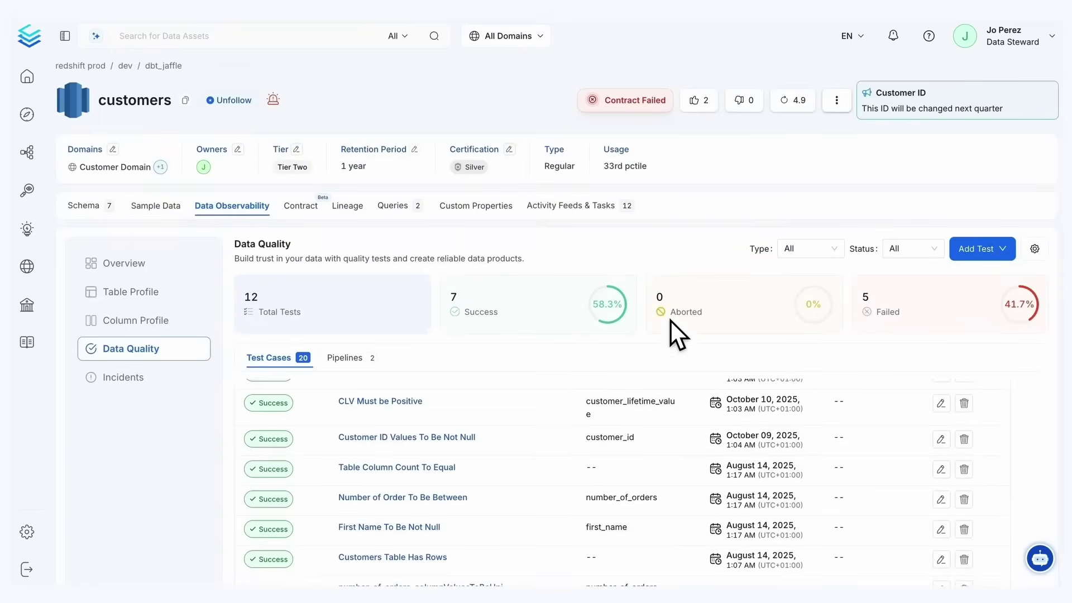
# Return to the redshift prod service via its breadcrumb and scroll to the Collate AI-generated counts
pyautogui.click(92, 66)
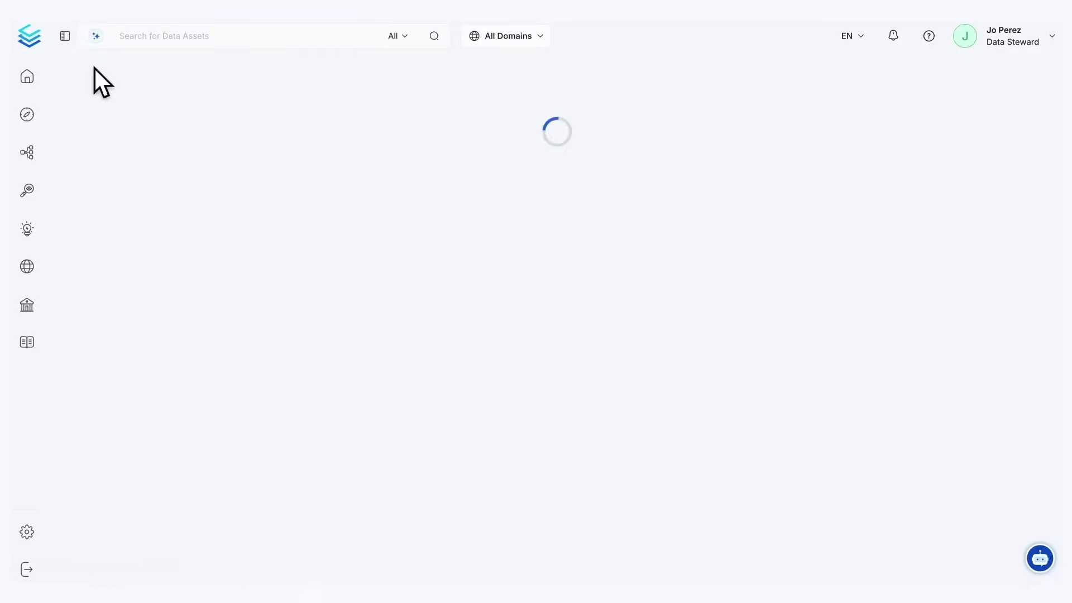
pyautogui.scroll(-3, 571, 304)
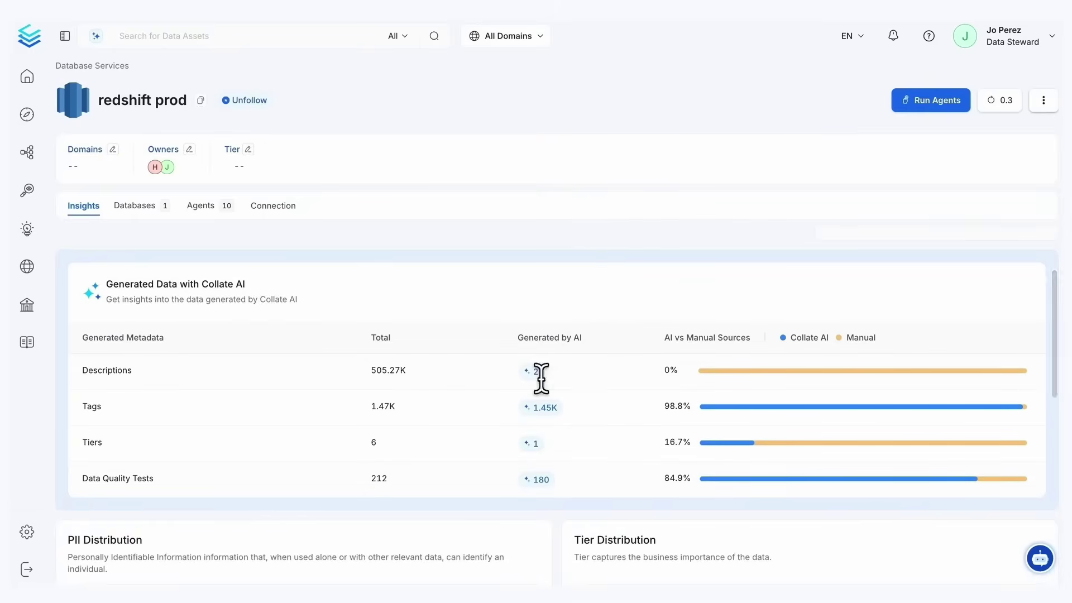